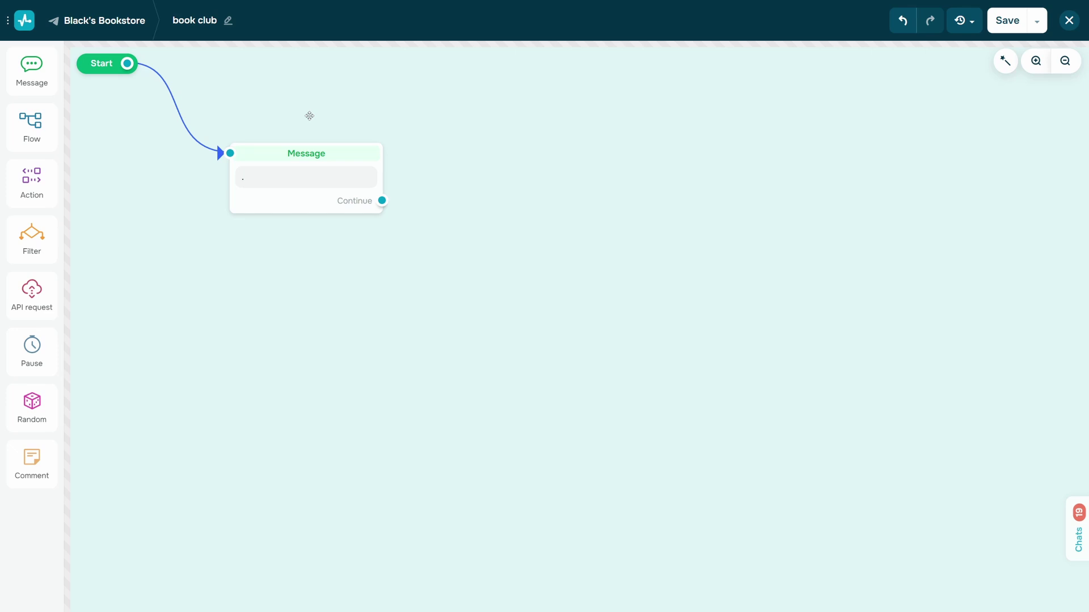
- Nudge the Message node on the canvas and open it for editing
drag(283, 153, 270, 166)
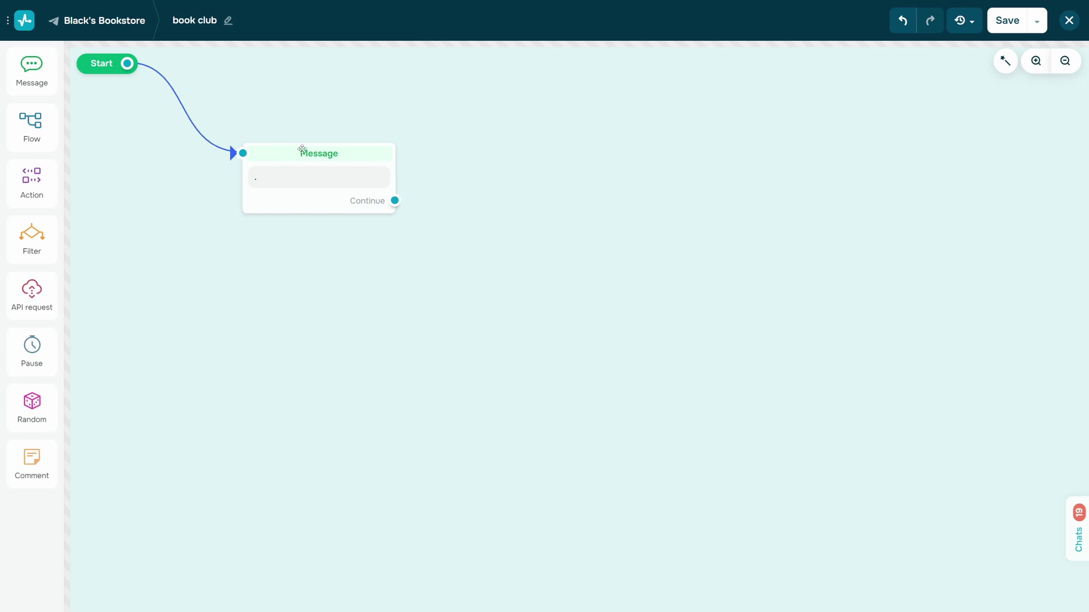
click(270, 165)
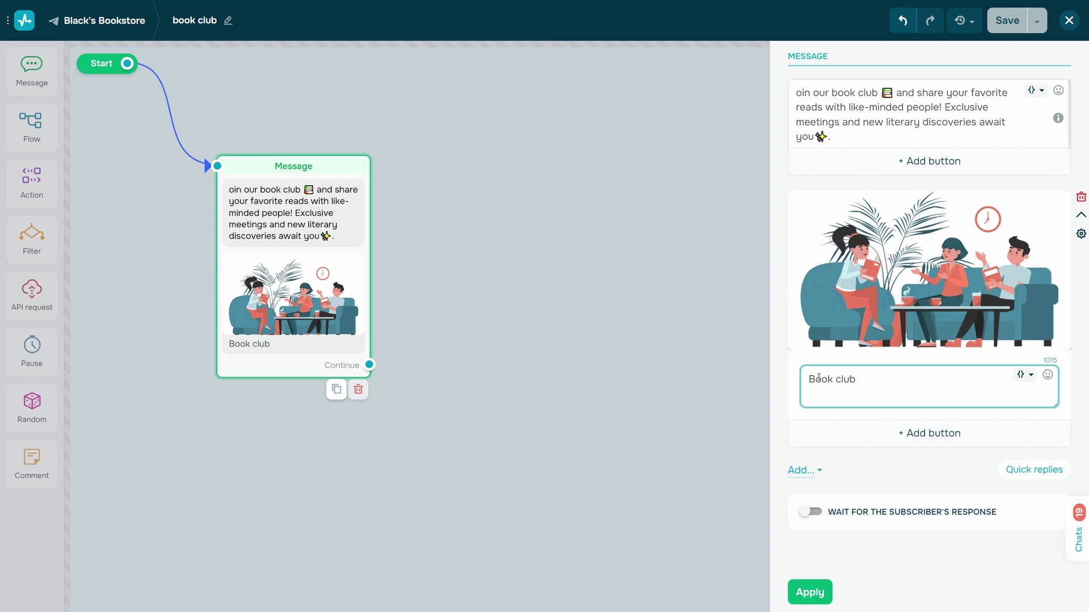
- Add a Payment button labelled 'Join our club!' that accepts payments via Telegram Stars
click(902, 433)
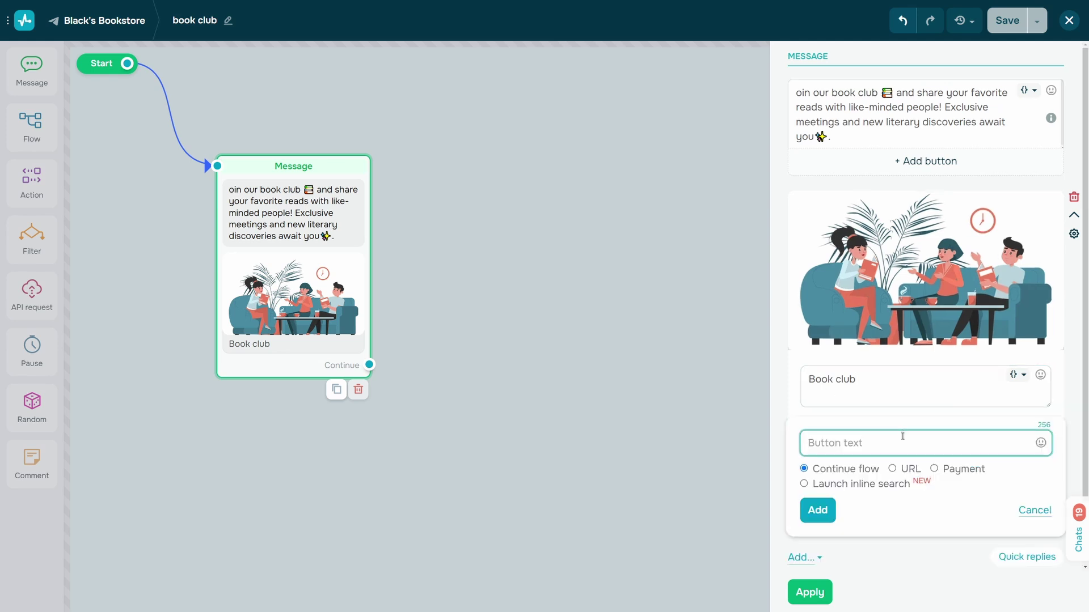
click(935, 469)
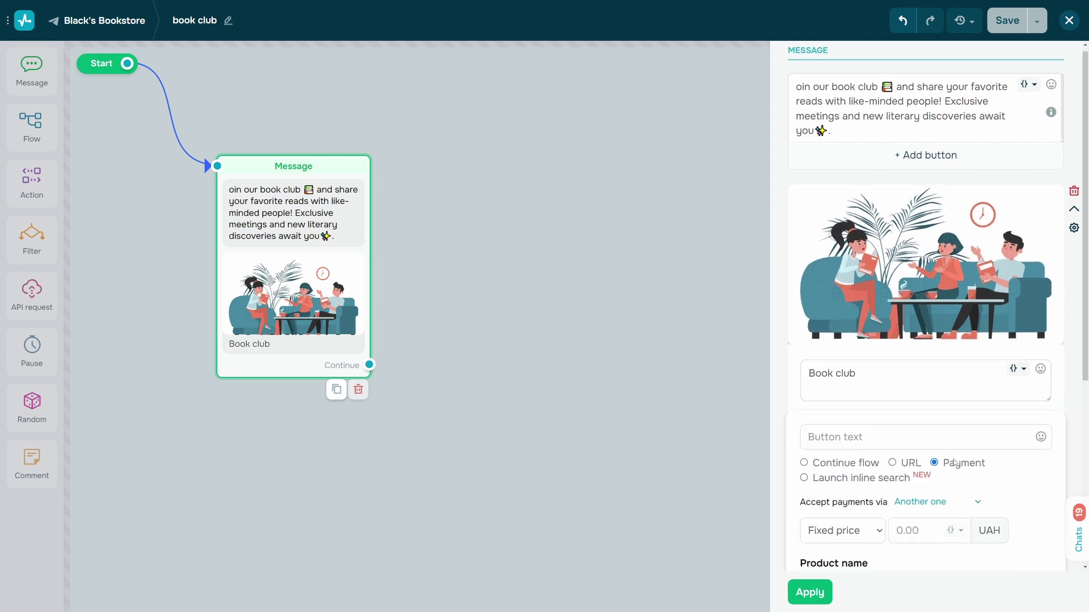
scroll(969, 262, down, 3)
click(893, 203)
text(Join our club!)
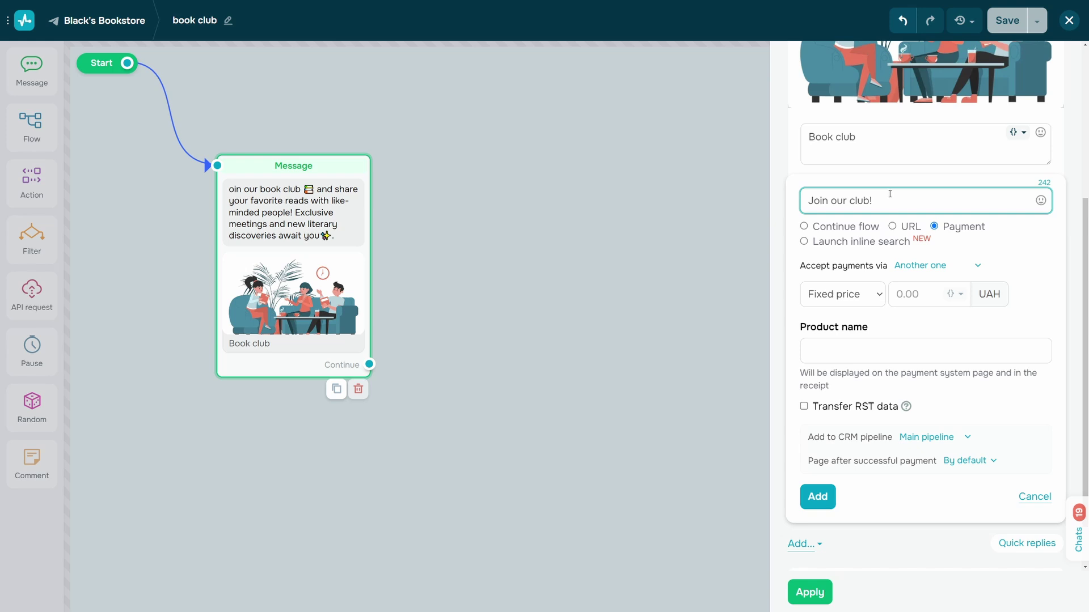
click(936, 265)
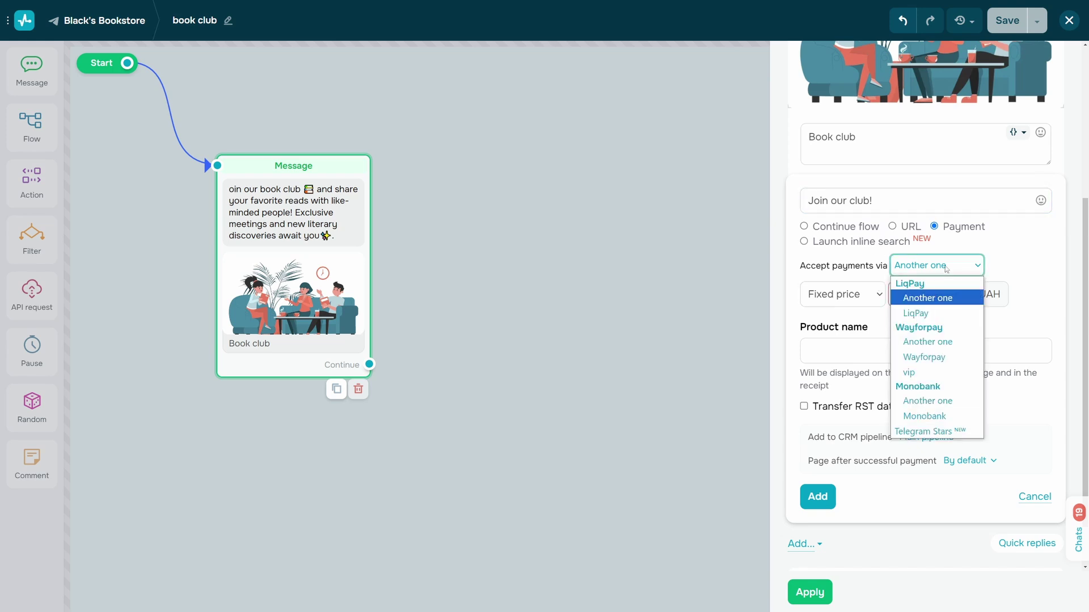
click(930, 429)
- Keep the Fixed price type at 10 XTR with product name 'book club'
click(875, 297)
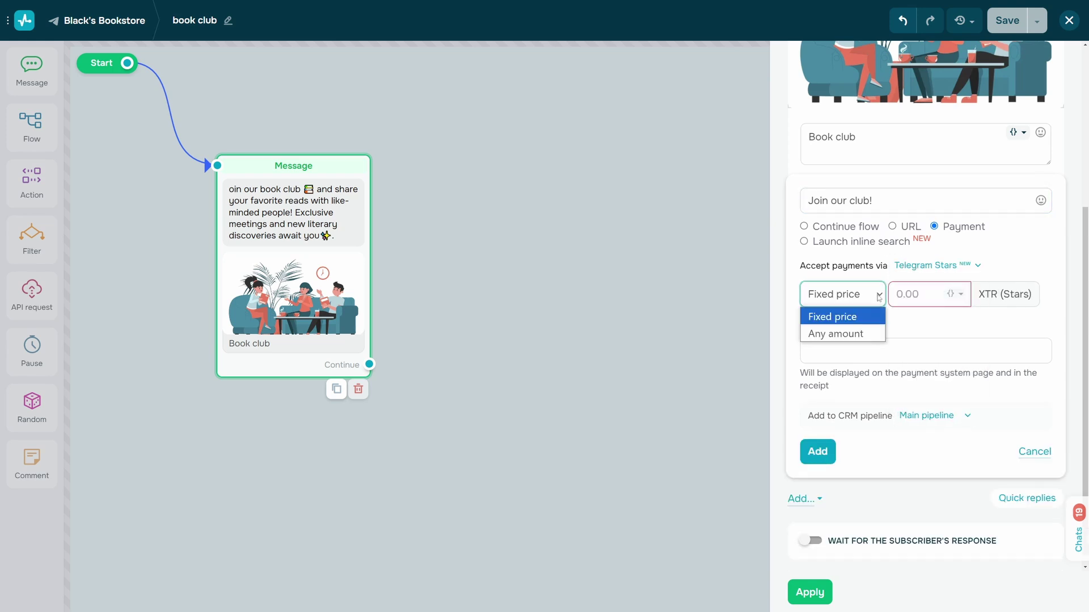
click(842, 316)
click(908, 294)
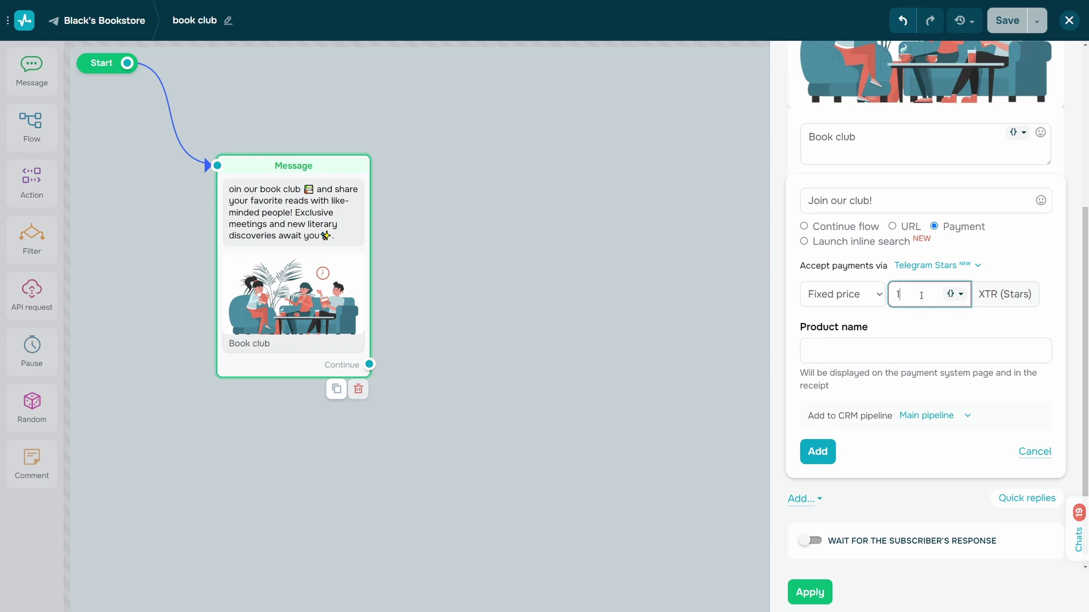
text(10)
click(906, 325)
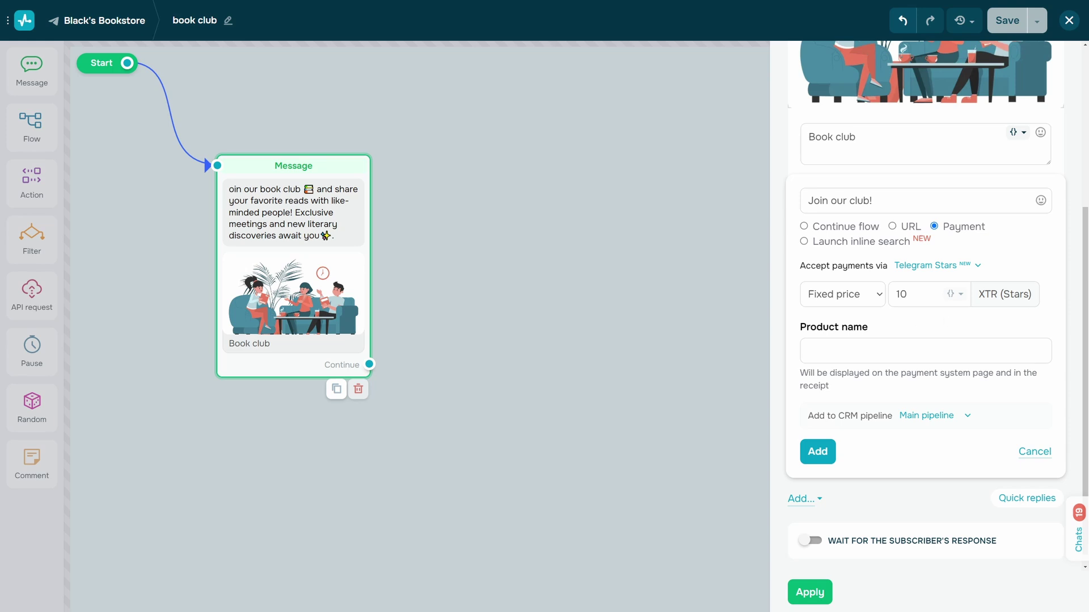
click(874, 349)
text(book club)
click(863, 326)
- Switch pricing to Any amount with a 5 XTR minimum, leaving the product name unchanged
click(854, 299)
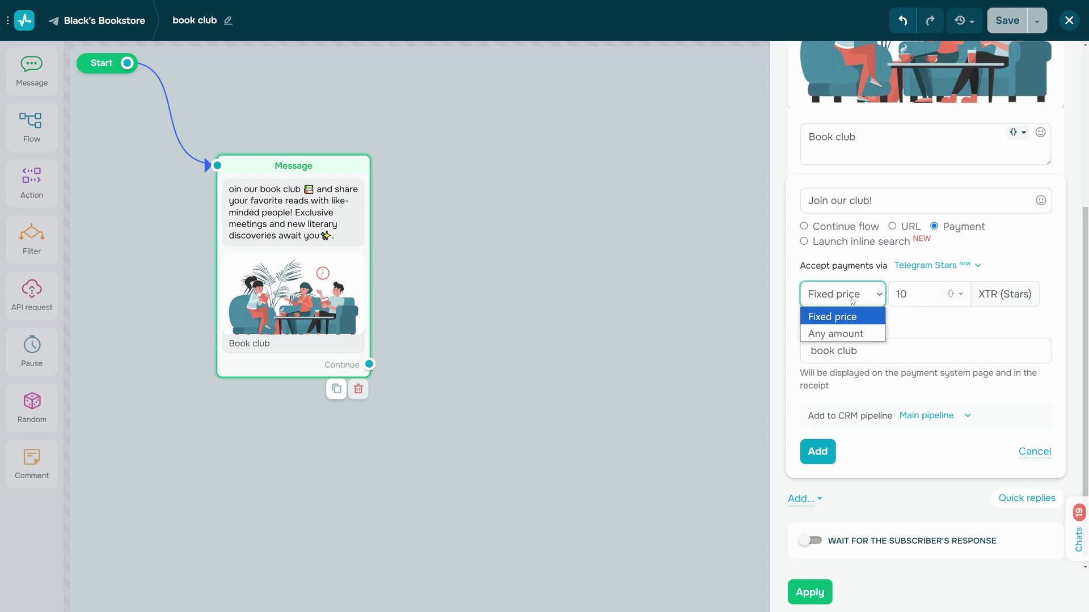
click(844, 334)
double_click(858, 322)
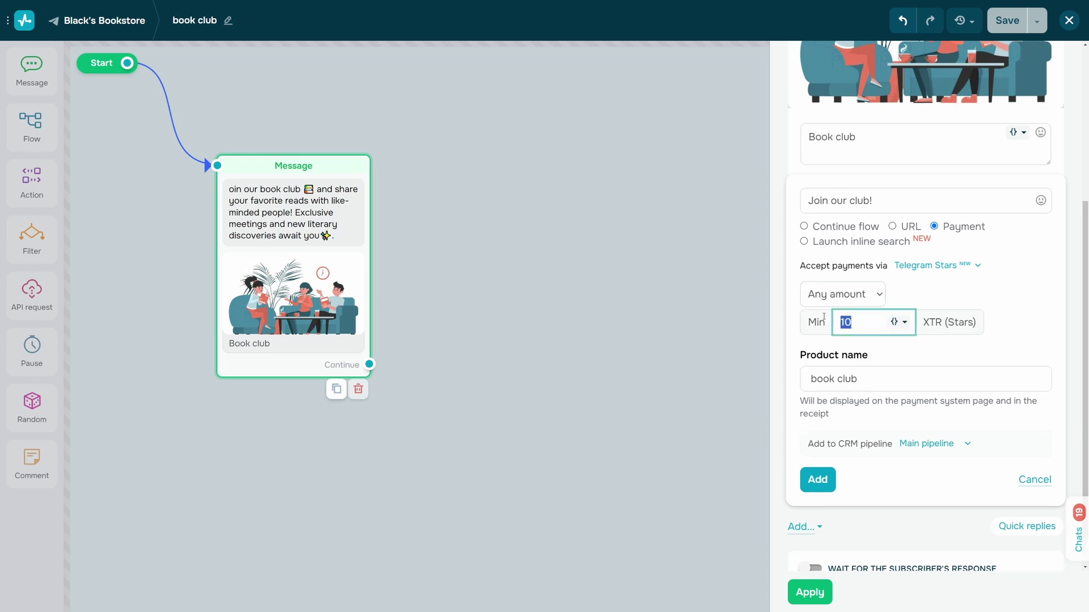
text(5)
click(868, 380)
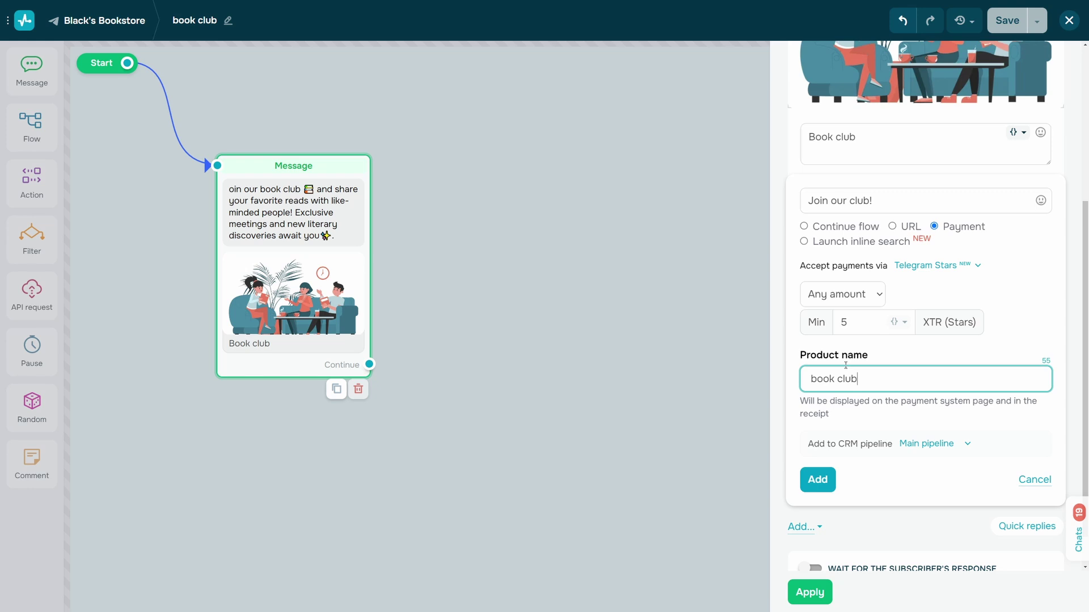
click(878, 346)
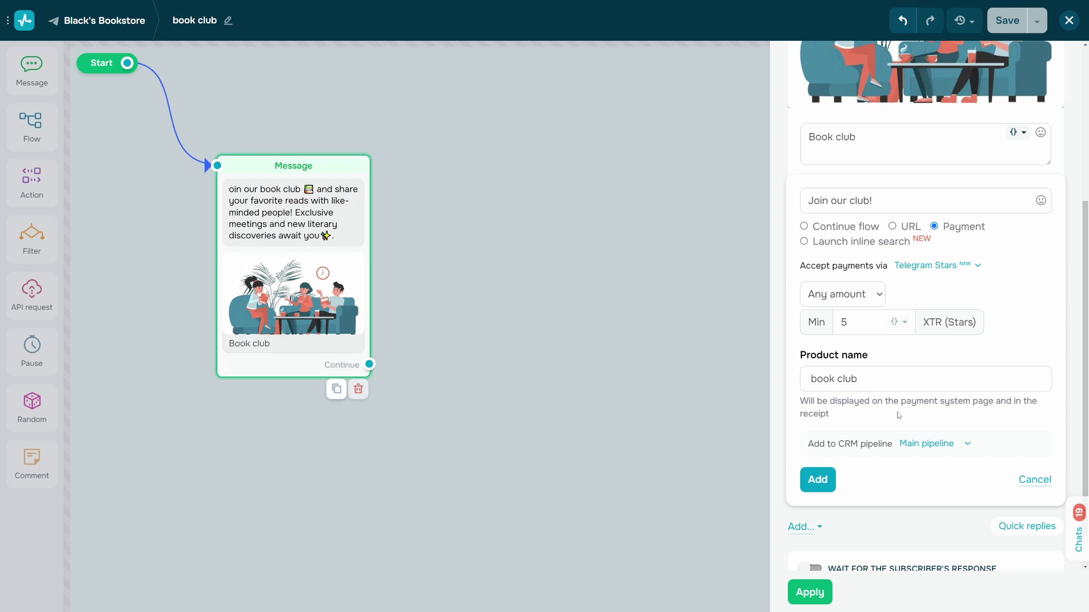
- Add the payment button and apply the book club message changes
click(817, 479)
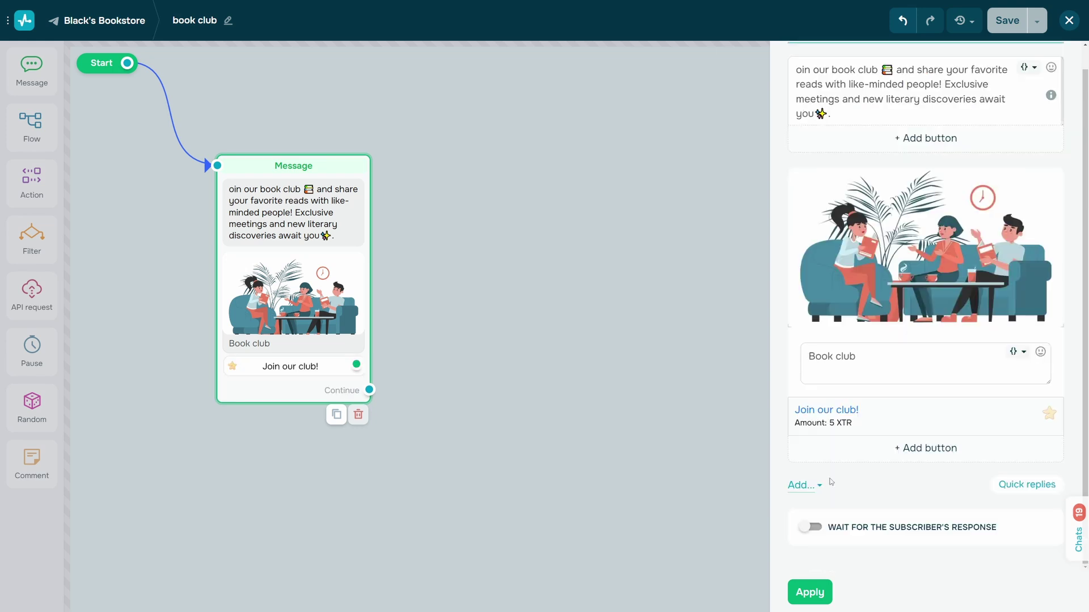
click(810, 592)
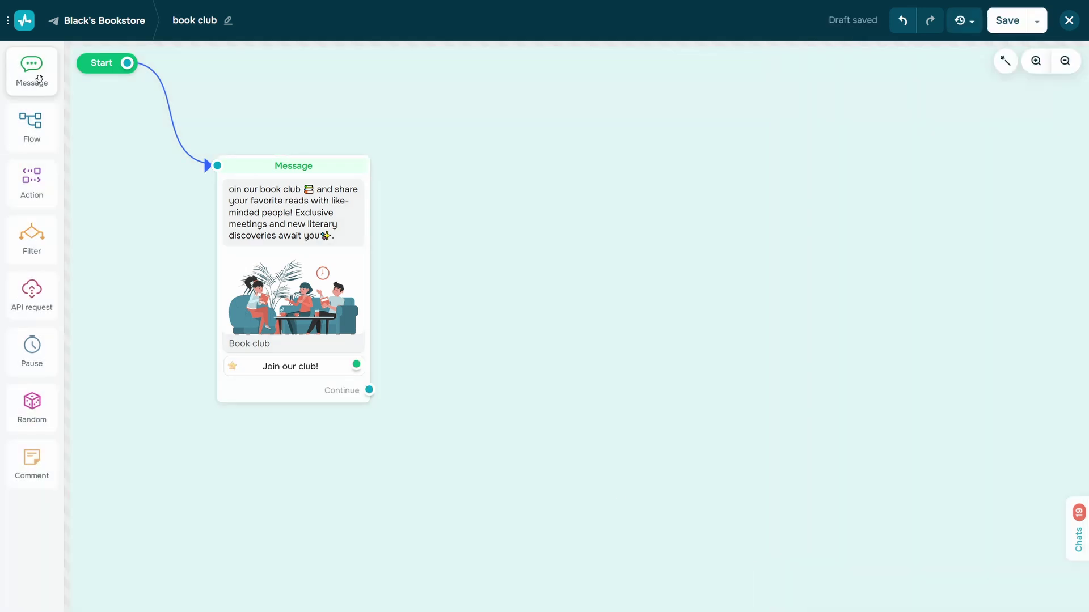
- Add a following Message block reading 'Thank you for your purchase!' and apply it
mouse_move(34, 74)
mouse_down()
mouse_move(517, 356)
mouse_move(444, 384)
mouse_up()
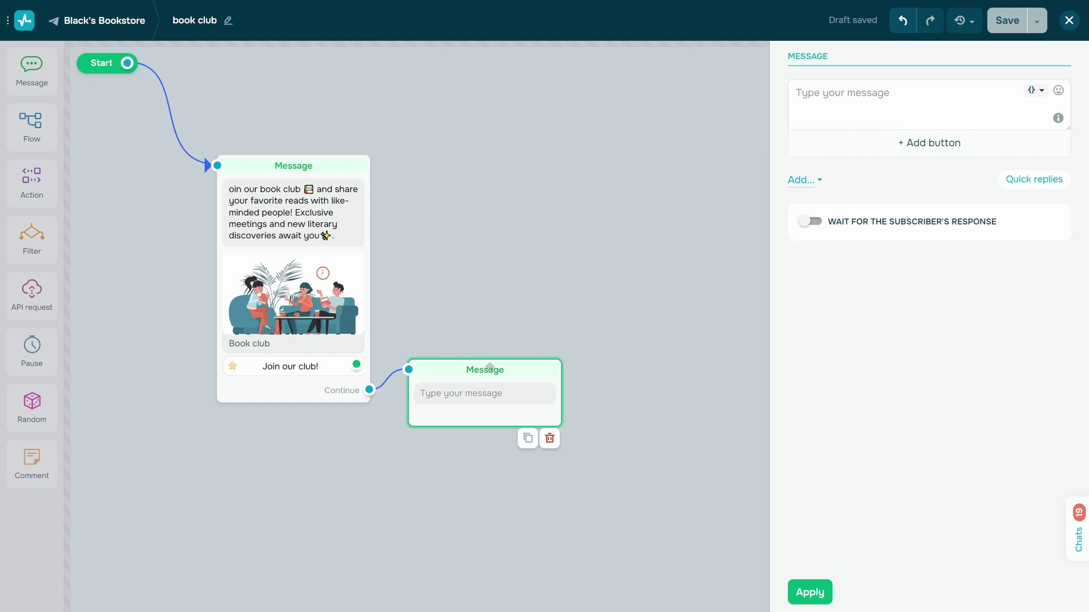
click(921, 107)
text(Thank you for your purchase!)
click(810, 592)
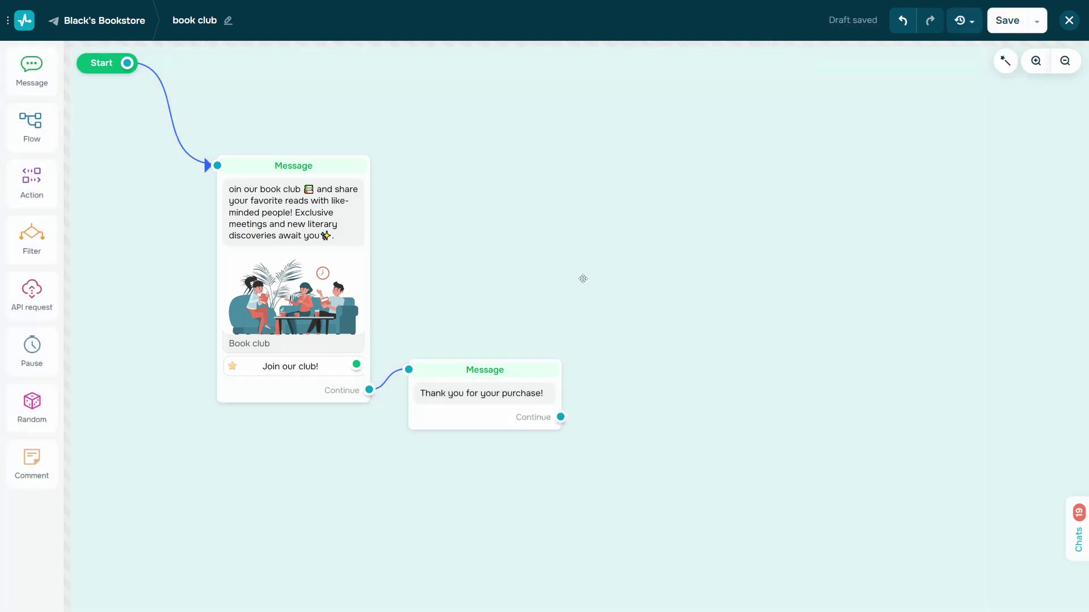